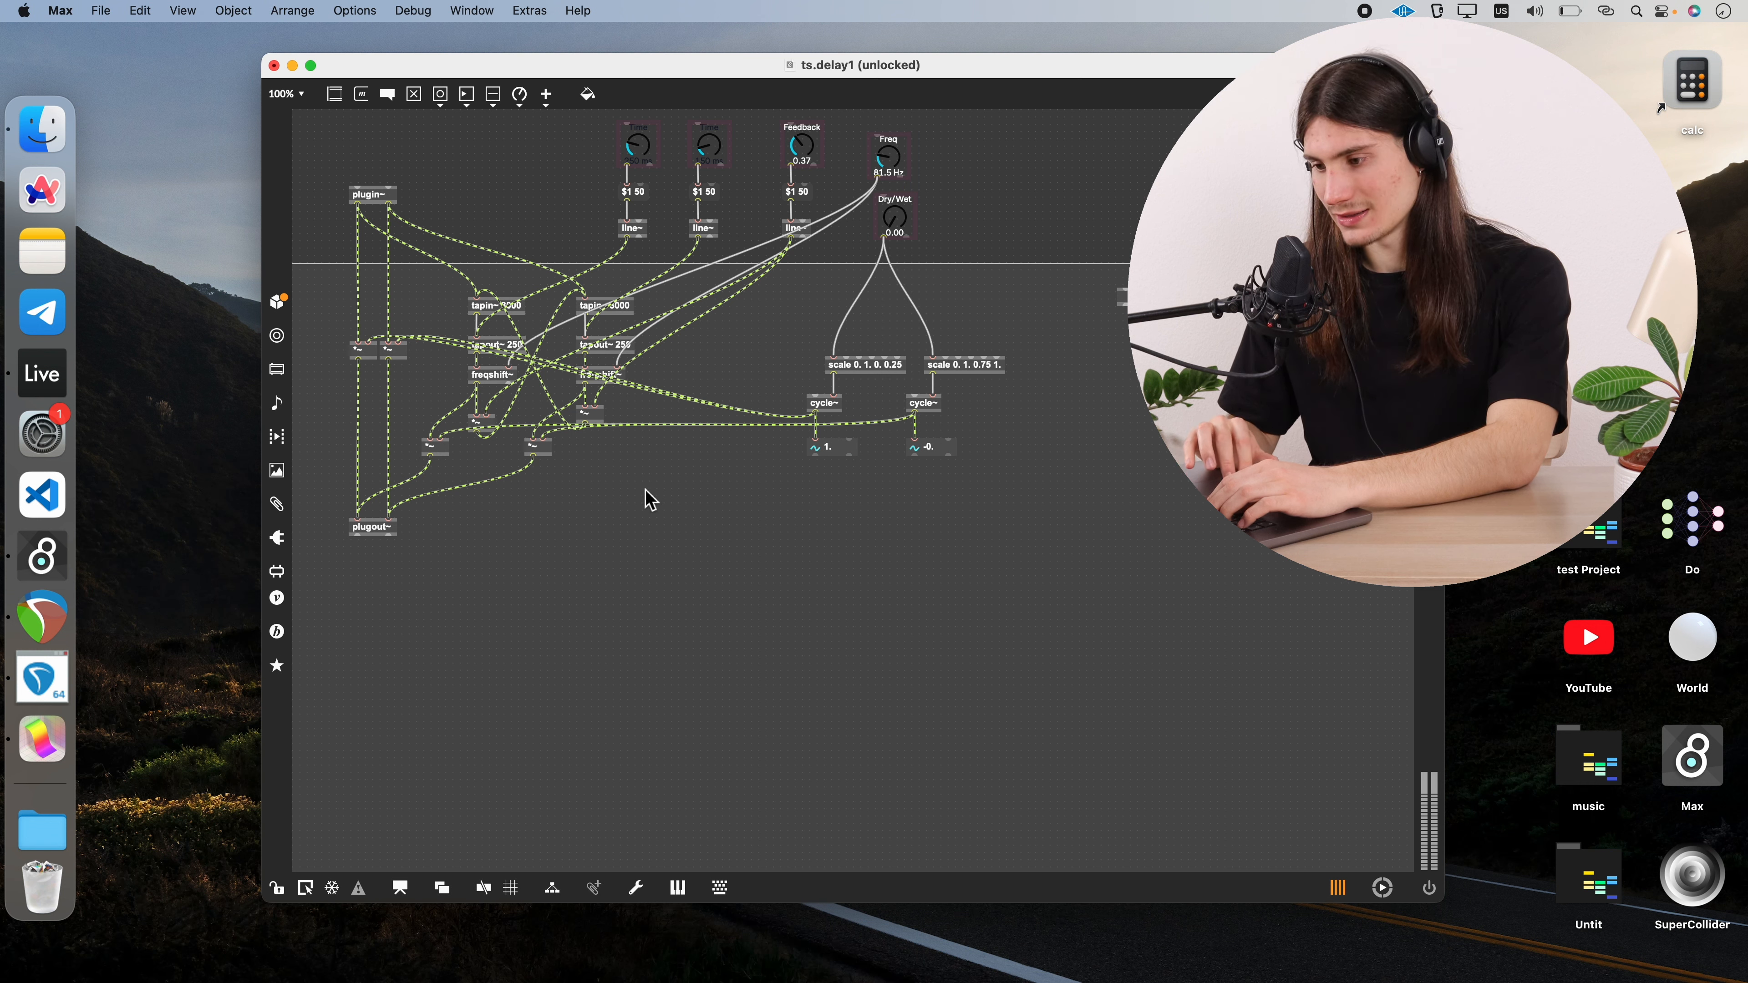
# Switch the delay patch to presentation mode and move the two Time dials together away from the other dials
pyautogui.rightClick(666, 509)
pyautogui.click(735, 650)
pyautogui.click(349, 888)
pyautogui.moveTo(550, 118); pyautogui.dragTo(688, 180)
pyautogui.moveTo(587, 145); pyautogui.dragTo(415, 160)
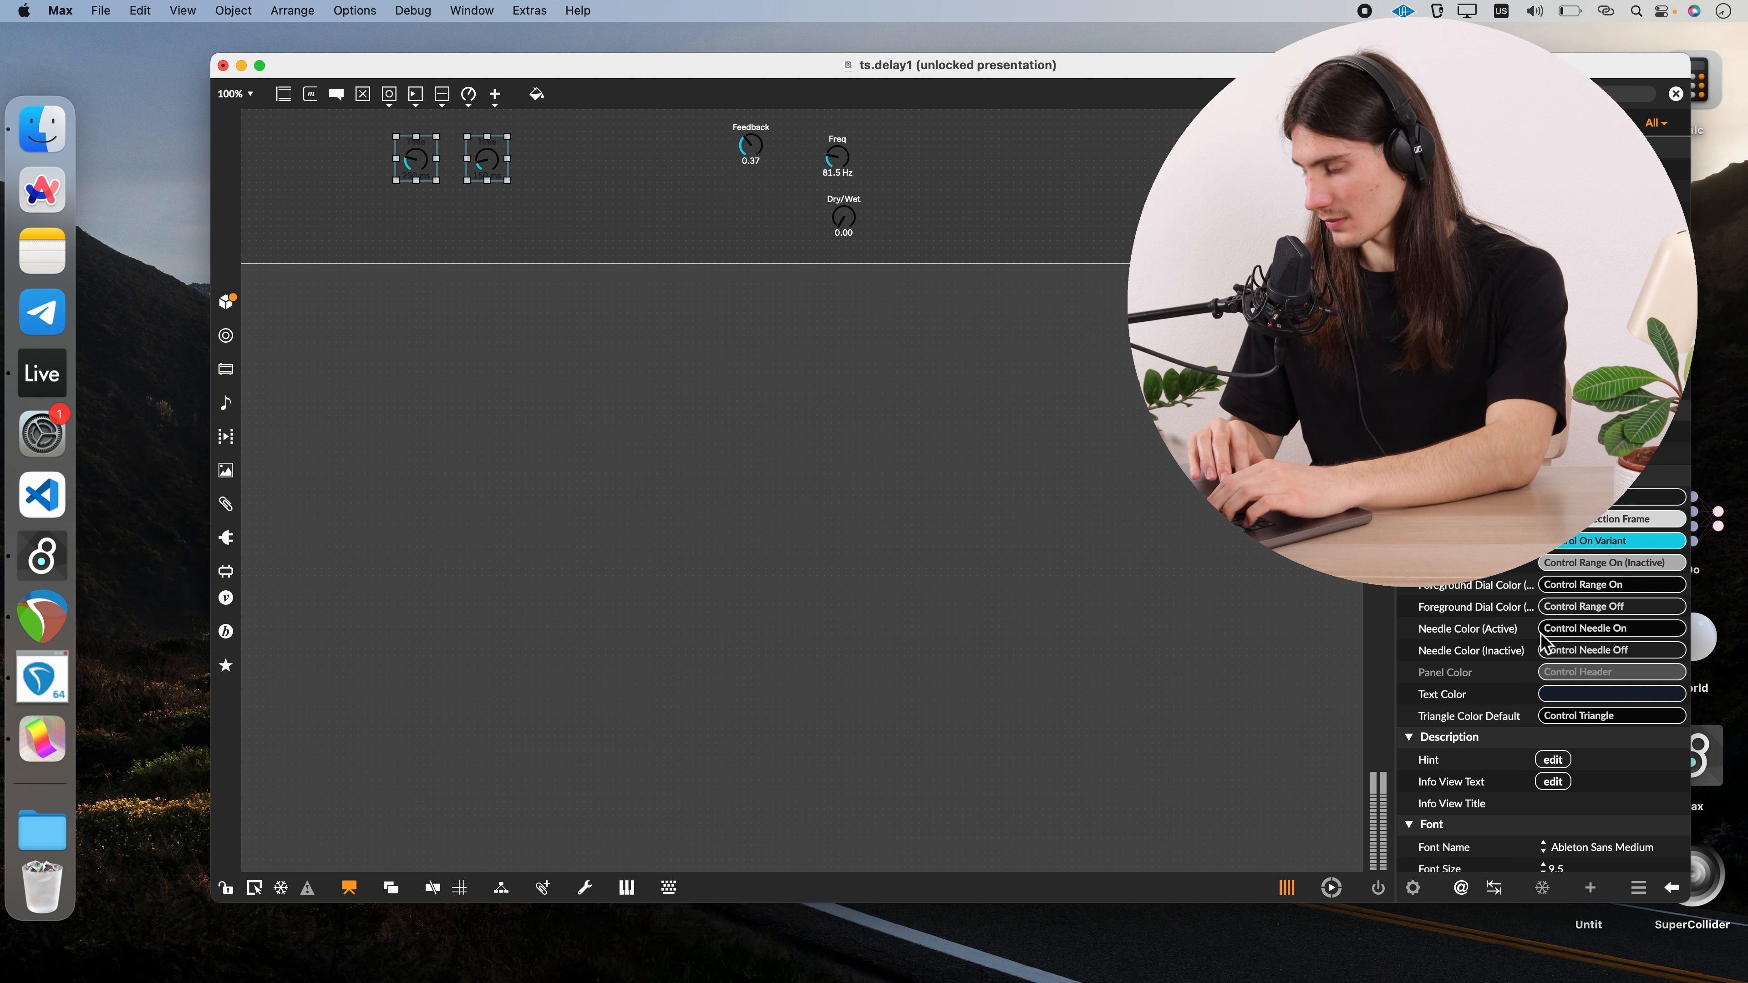
# Change both Time dials' text color to white and name them Time L and Time R
pyautogui.click(1564, 694)
pyautogui.click(1561, 799)
pyautogui.click(917, 507)
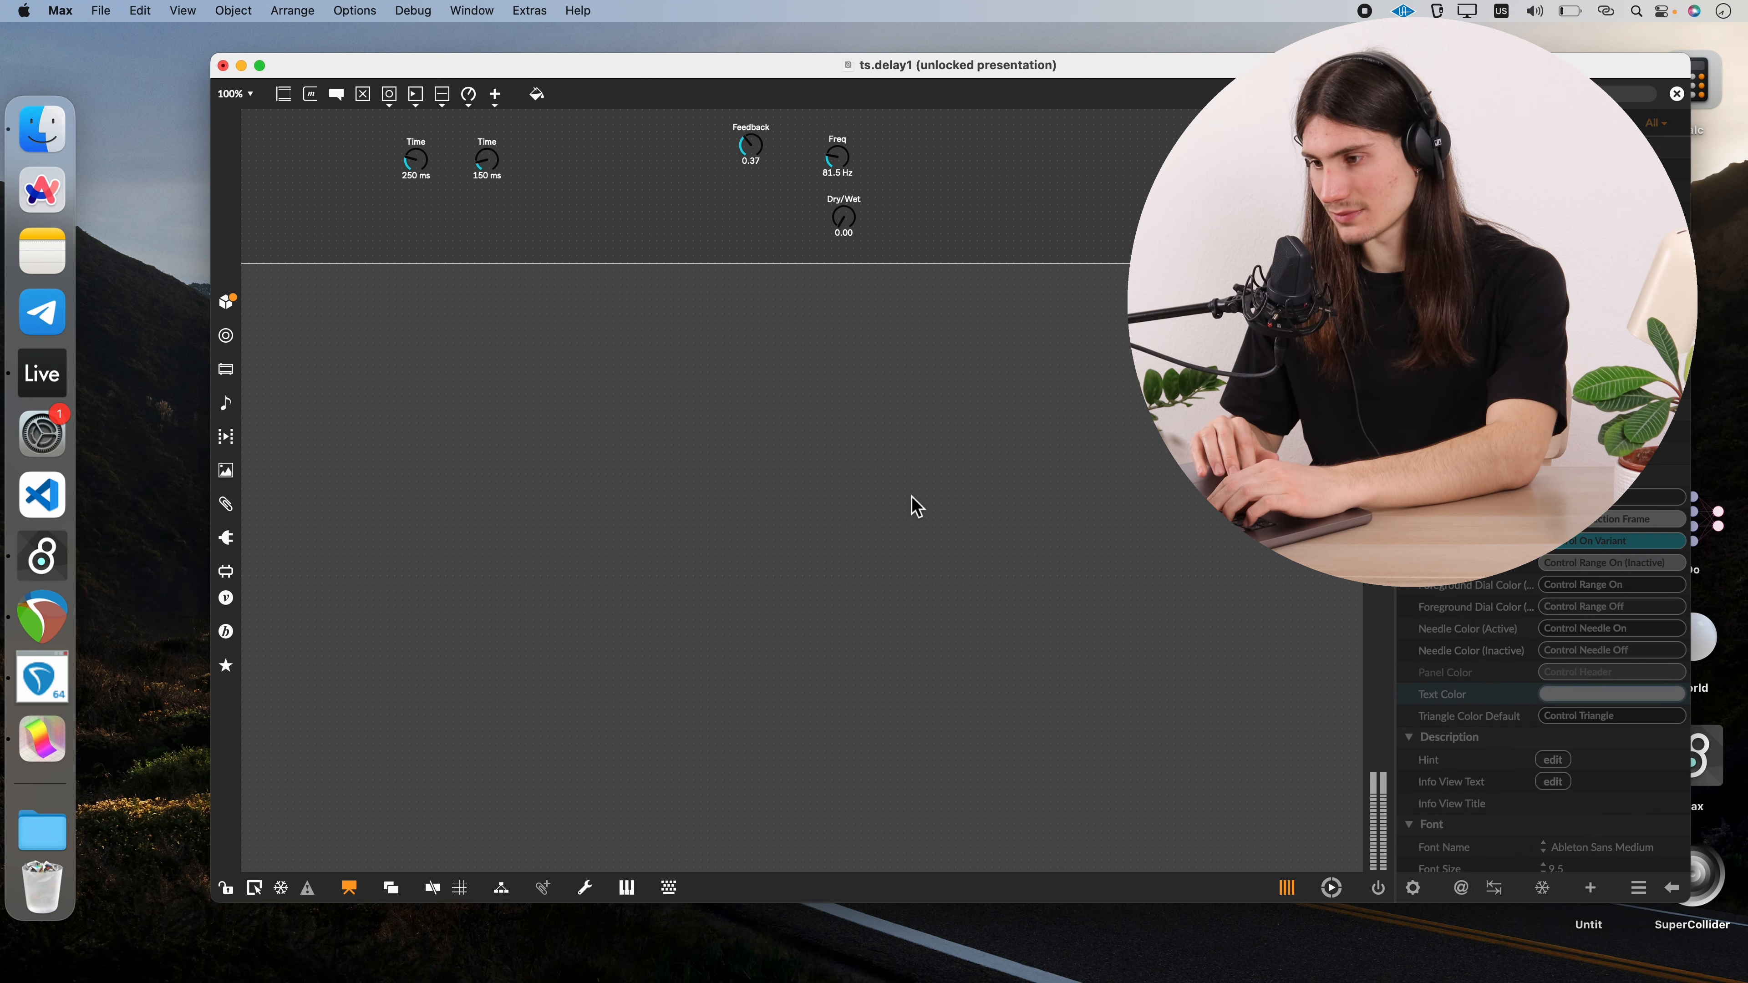
pyautogui.click(496, 164)
pyautogui.write('Time R')
# Arrange the dials compactly: Time L beside Time R, Feedback beneath them, and Freq and Dry/Wet to the right of Time R
pyautogui.moveTo(416, 159); pyautogui.dragTo(283, 153)
pyautogui.moveTo(487, 160); pyautogui.dragTo(347, 154)
pyautogui.moveTo(751, 146); pyautogui.dragTo(314, 215)
pyautogui.moveTo(841, 156); pyautogui.dragTo(417, 175)
pyautogui.click(963, 278)
pyautogui.moveTo(854, 223); pyautogui.dragTo(498, 185)
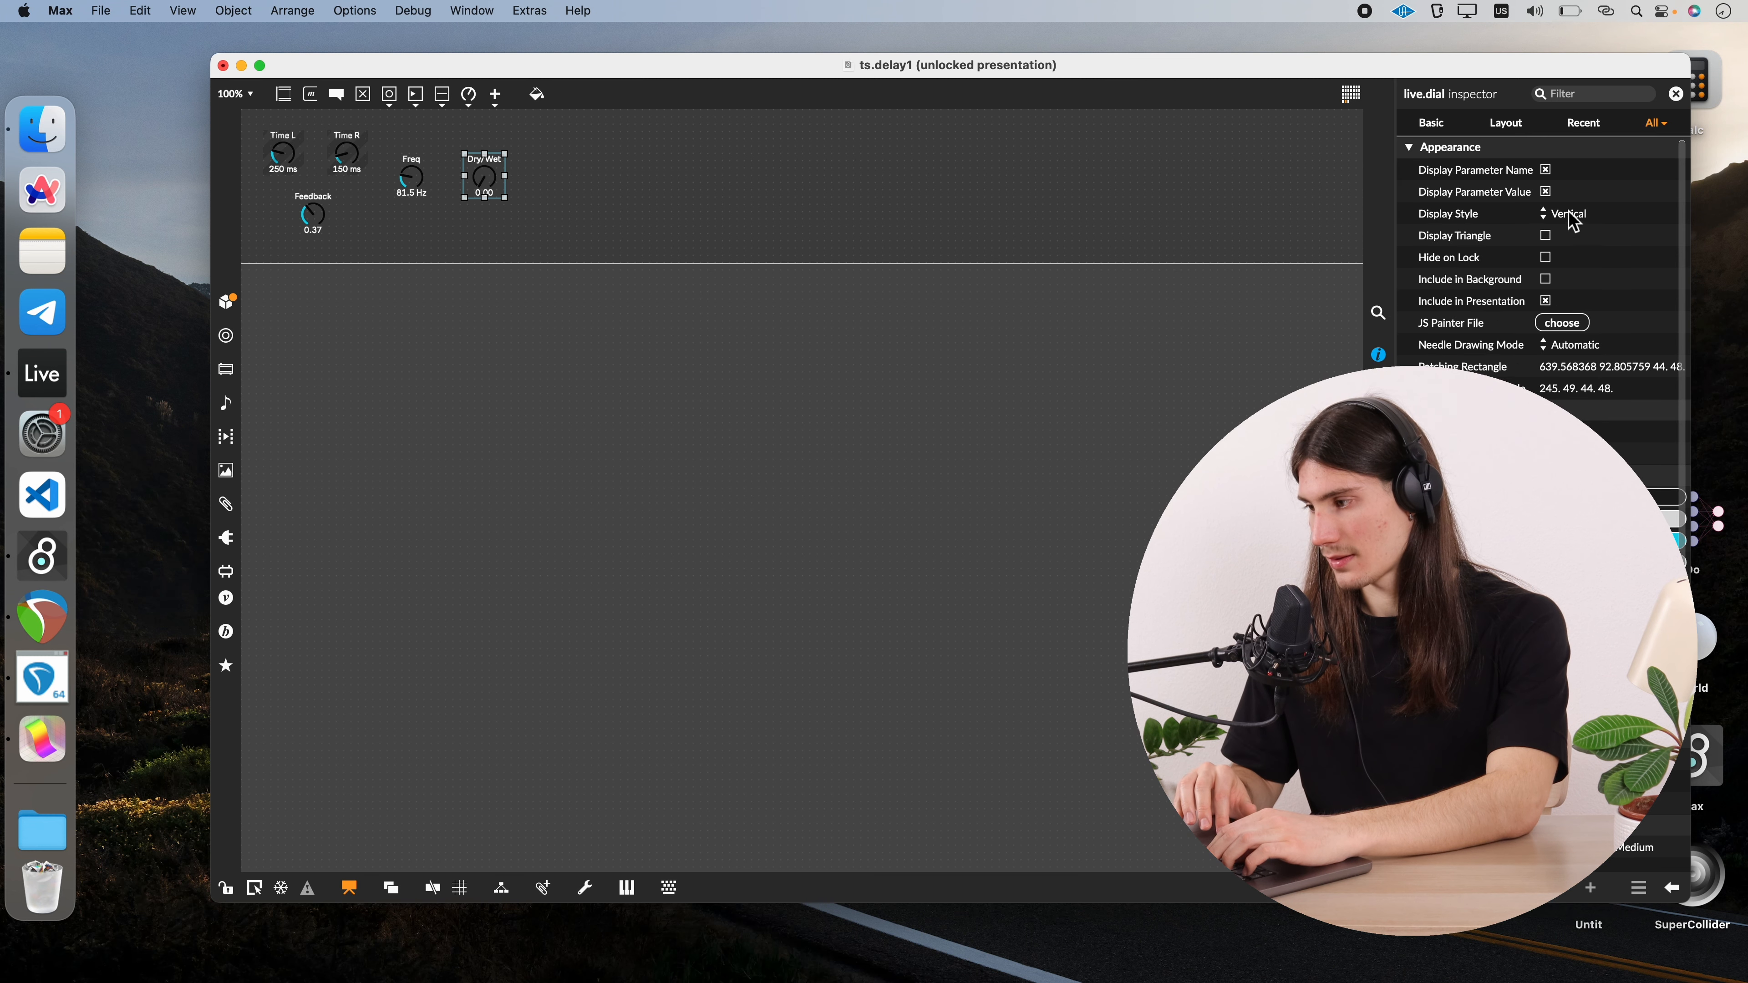
# Set the Dry/Wet dial's display style to Large
pyautogui.click(1572, 215)
pyautogui.click(1564, 263)
pyautogui.click(608, 215)
pyautogui.click(486, 183)
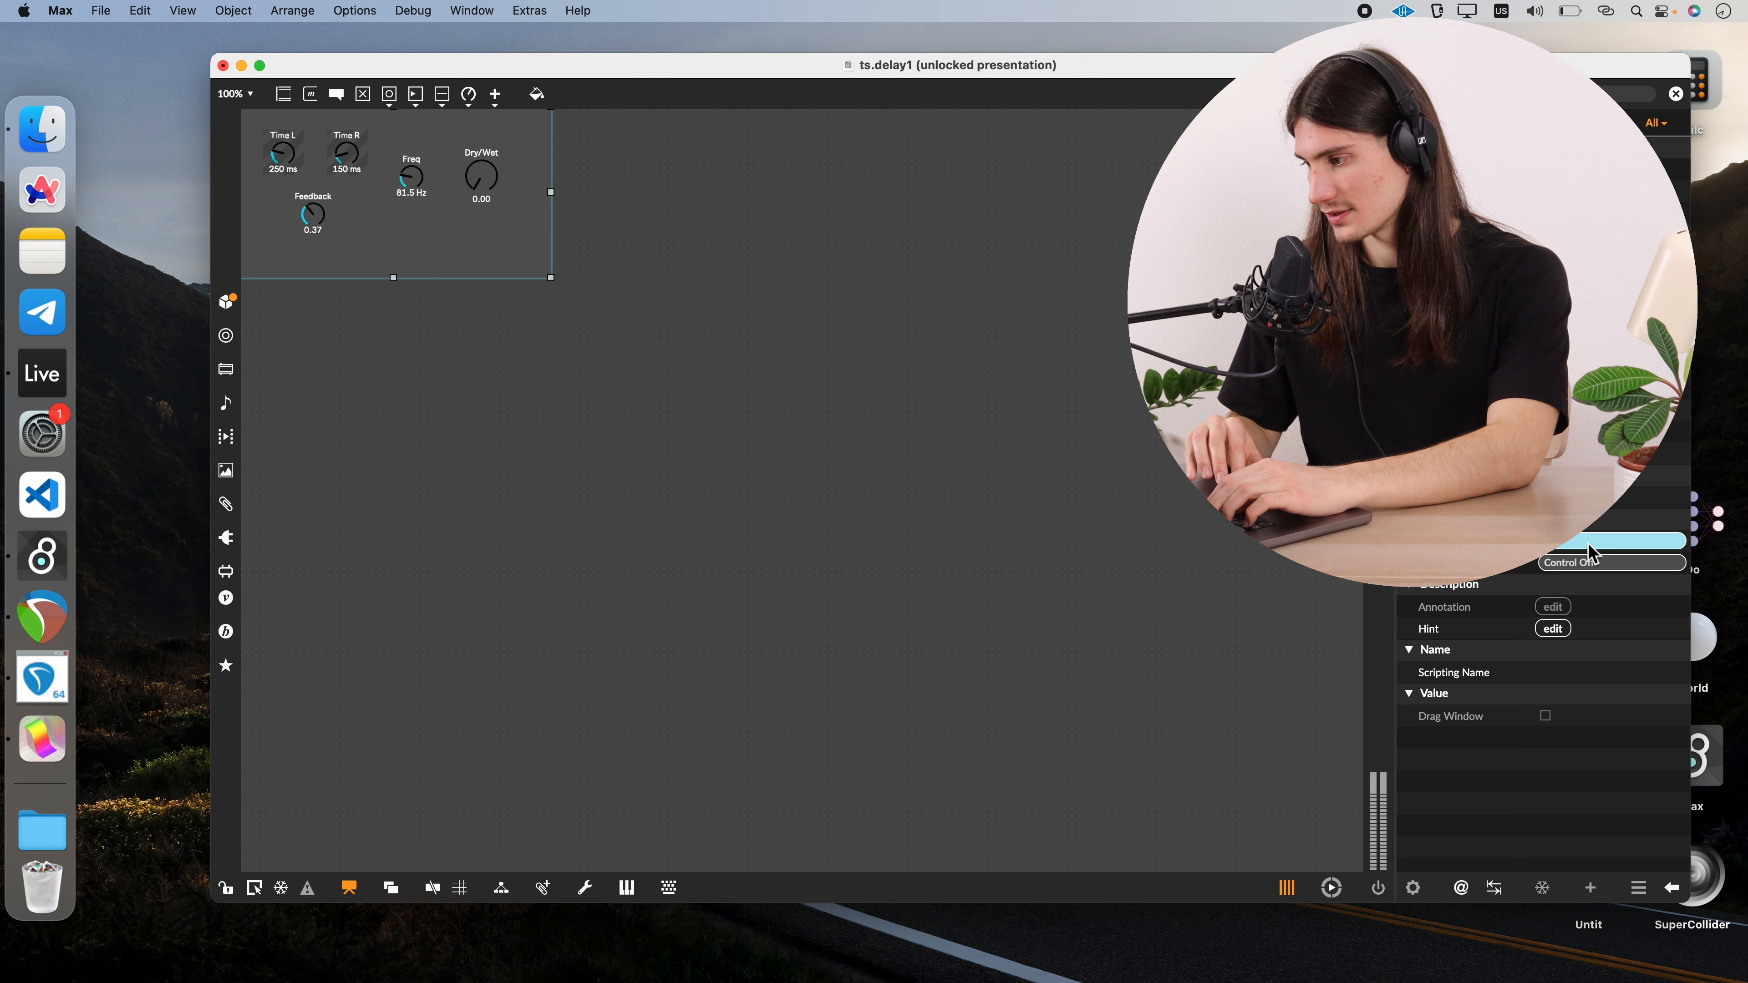
# Set the background panel's fill color to the dynamic theme color LCD Line
pyautogui.click(1583, 562)
pyautogui.click(1586, 615)
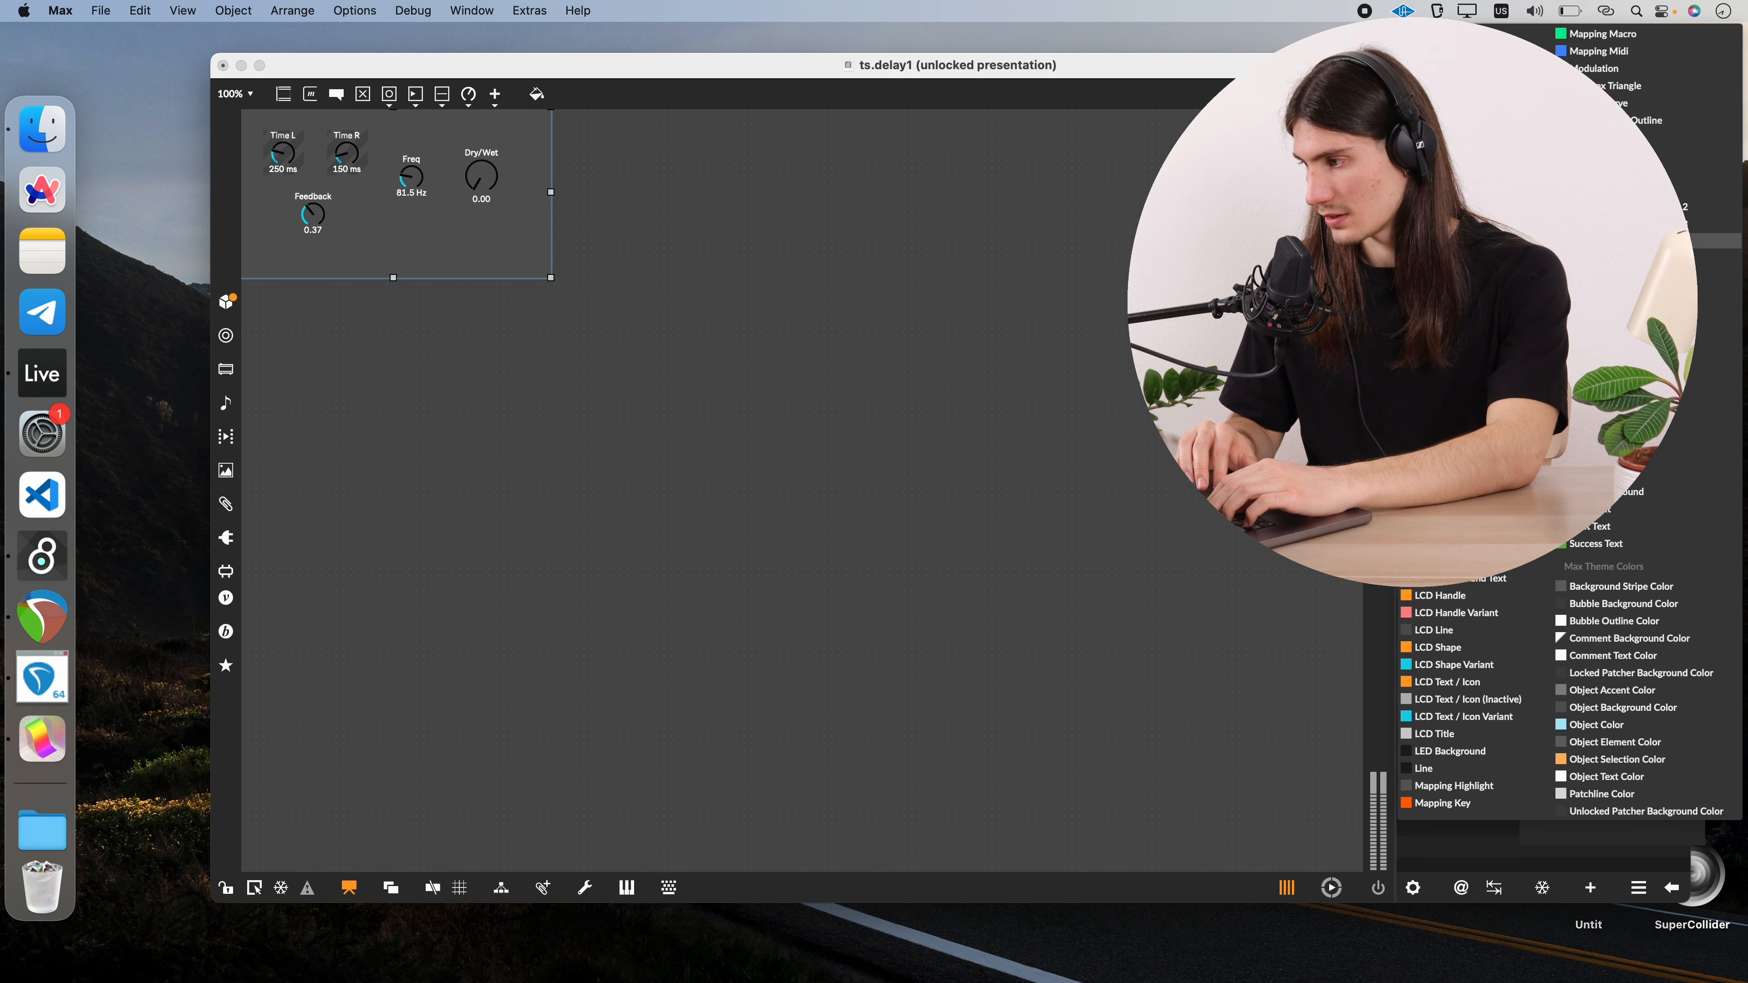
pyautogui.click(1500, 634)
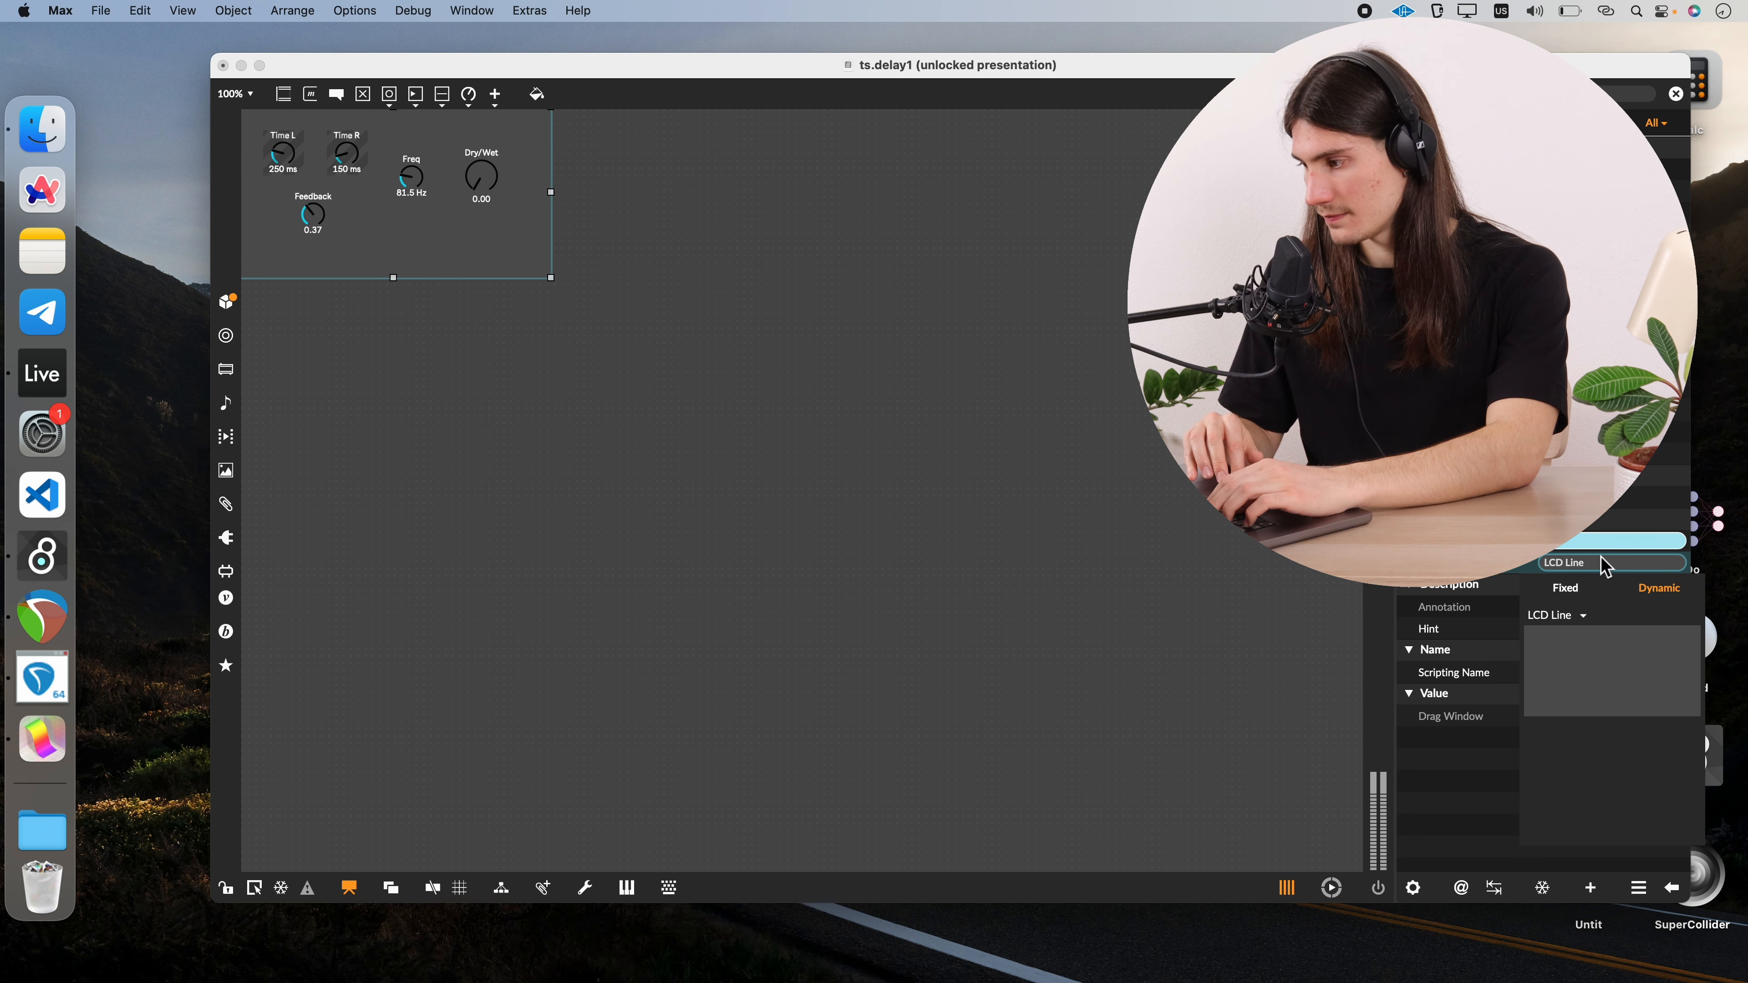
# Switch the background panel's fill to a fixed color and look through the mixing and user palette options
pyautogui.click(1567, 587)
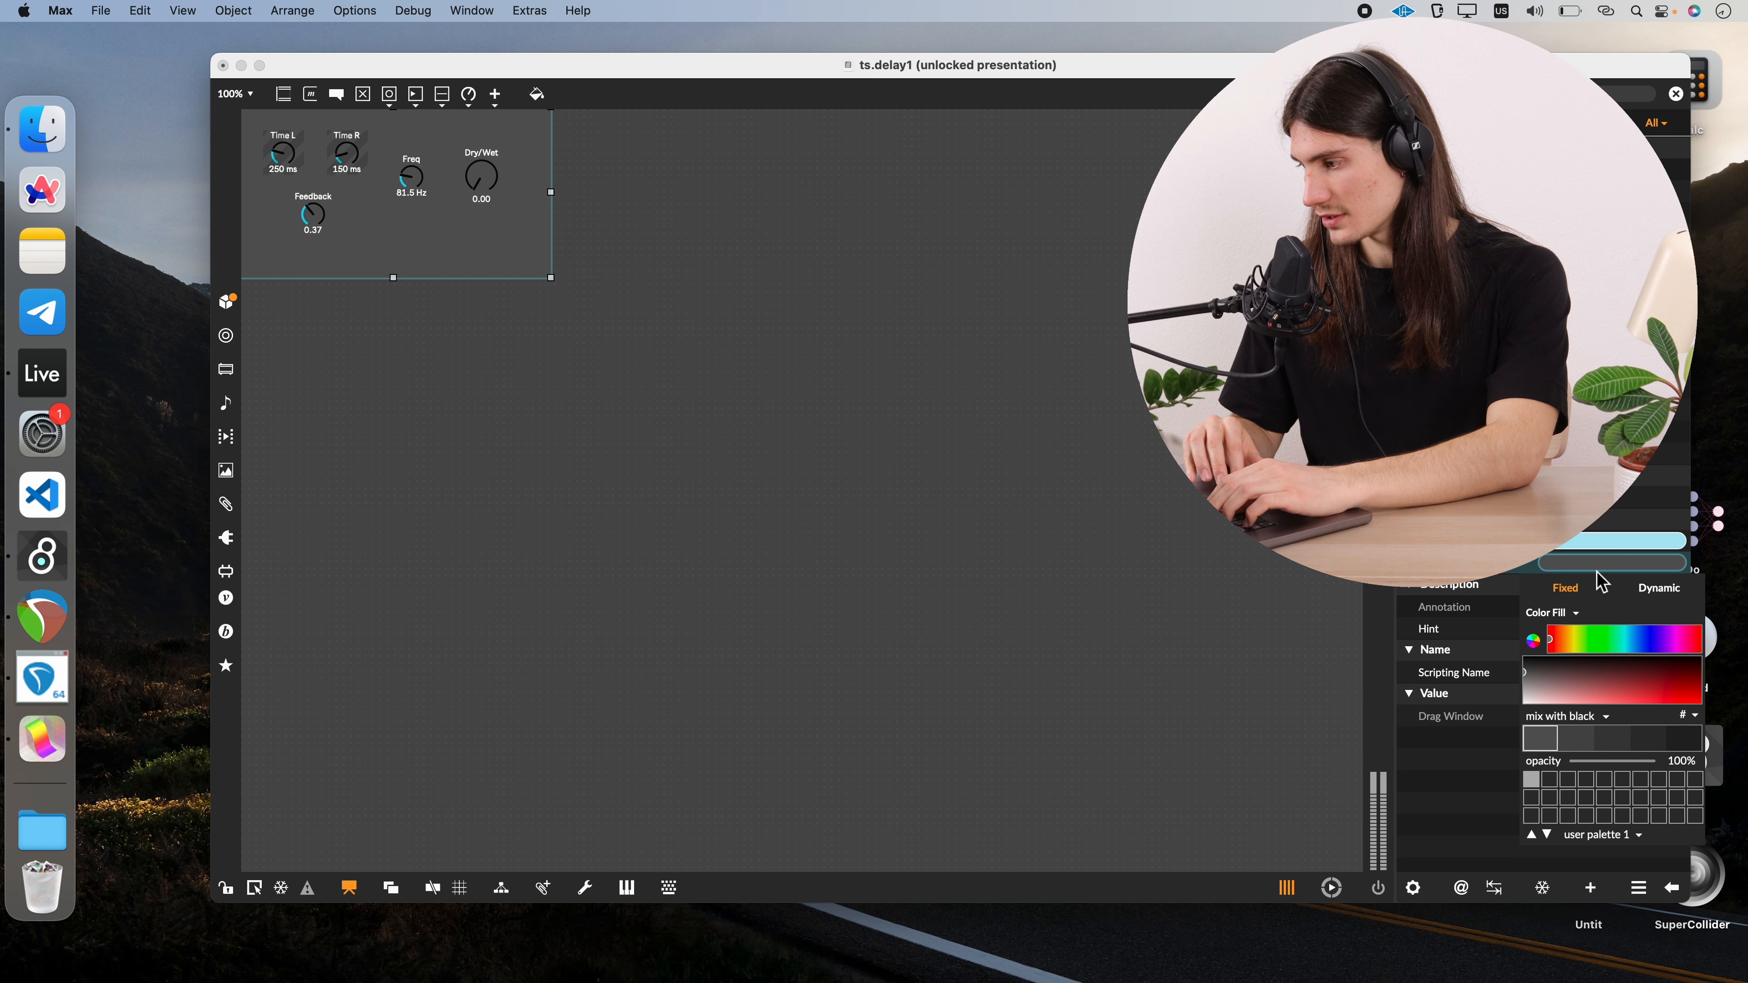
pyautogui.click(1573, 716)
pyautogui.click(1575, 718)
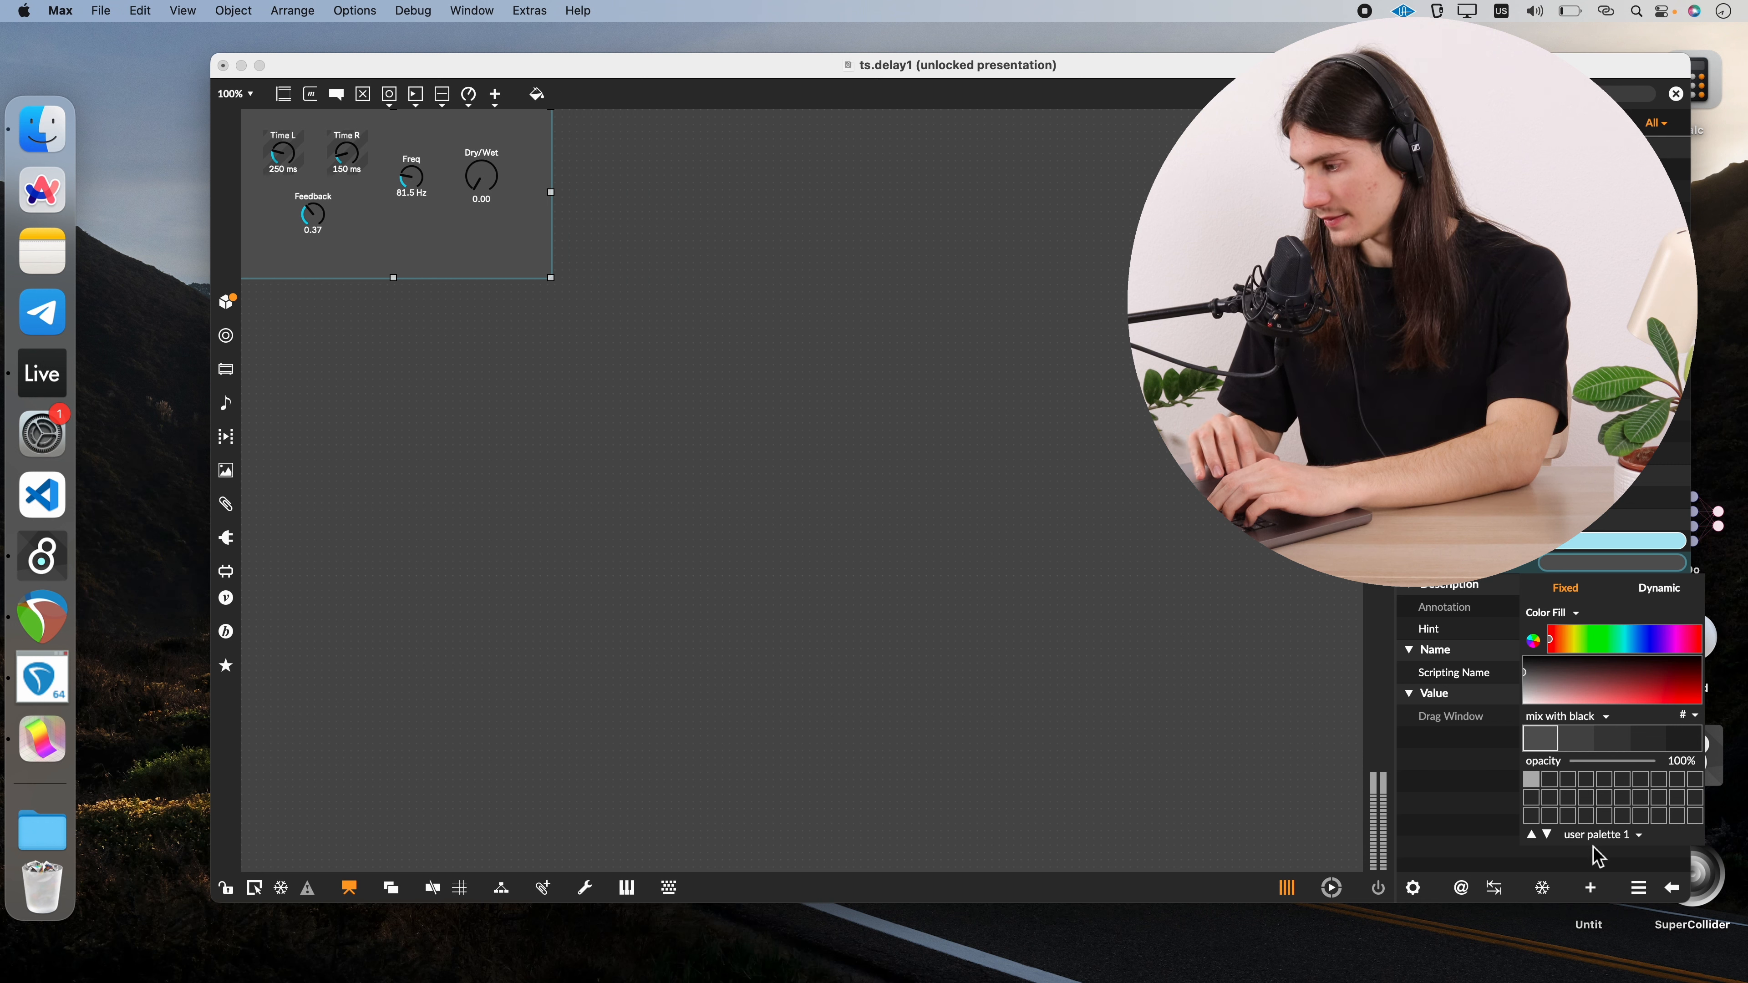
pyautogui.click(1595, 834)
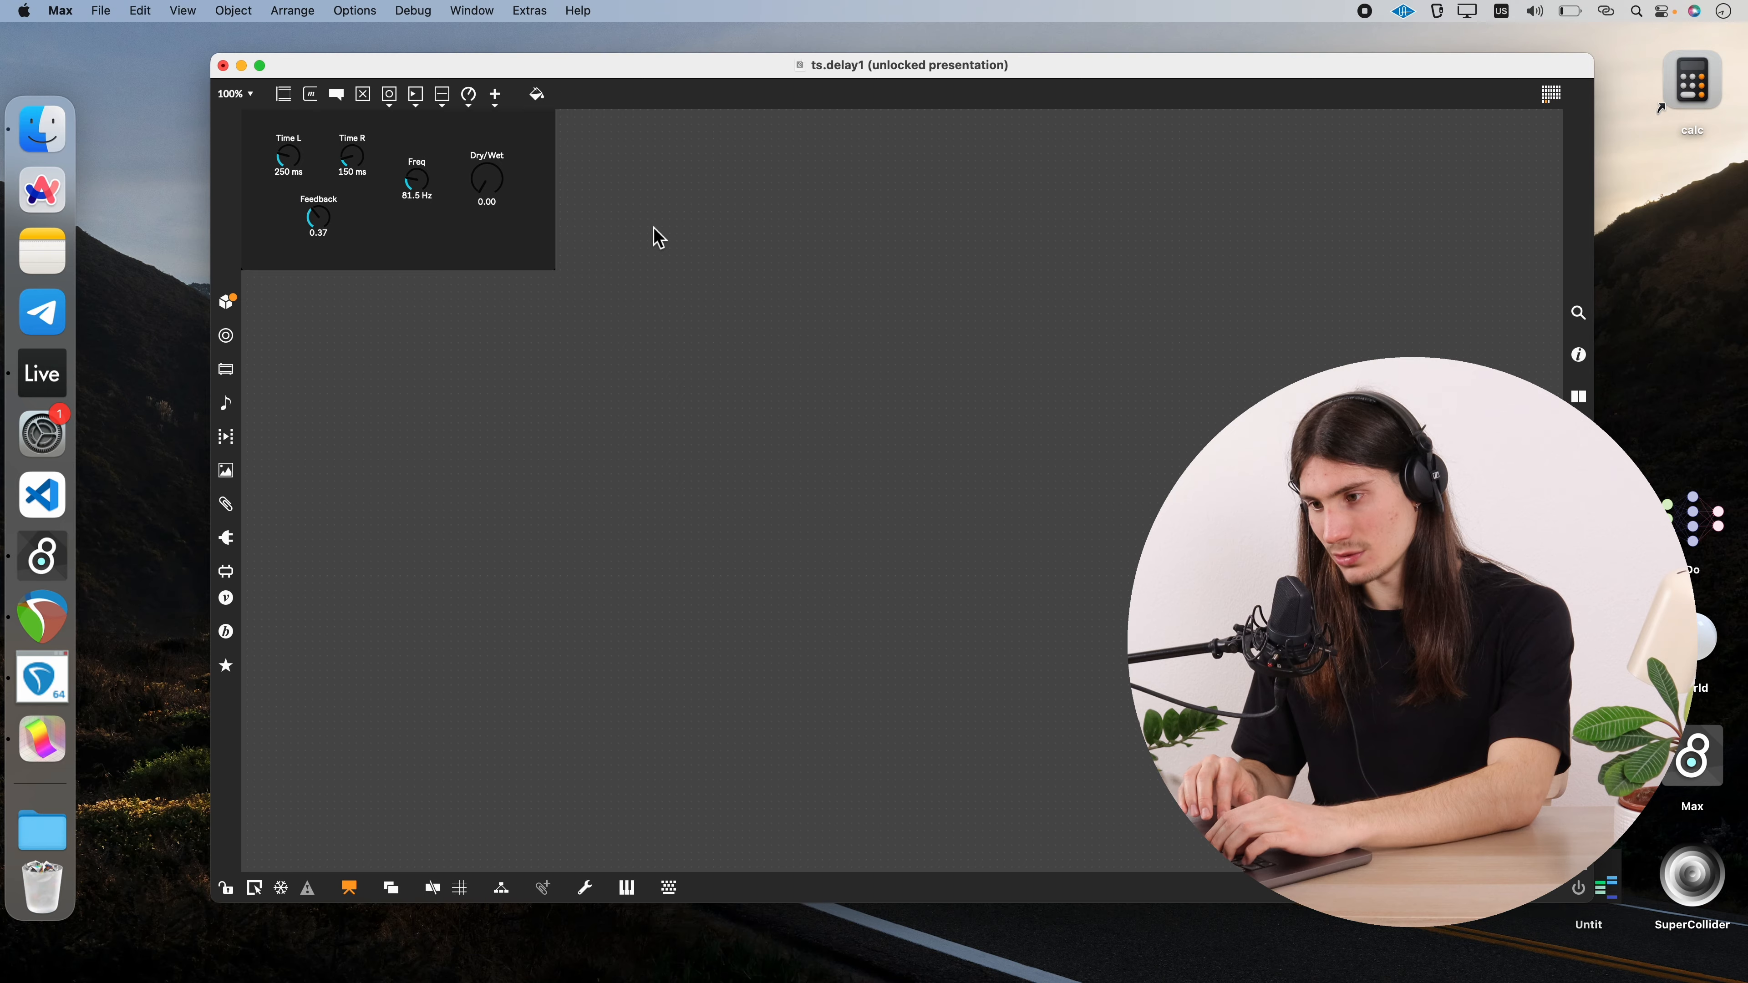
# Nudge all five dials together slightly on the background panel, comparing the layout with the device in Ableton Live
pyautogui.hotkey('ctrl', 'Right')
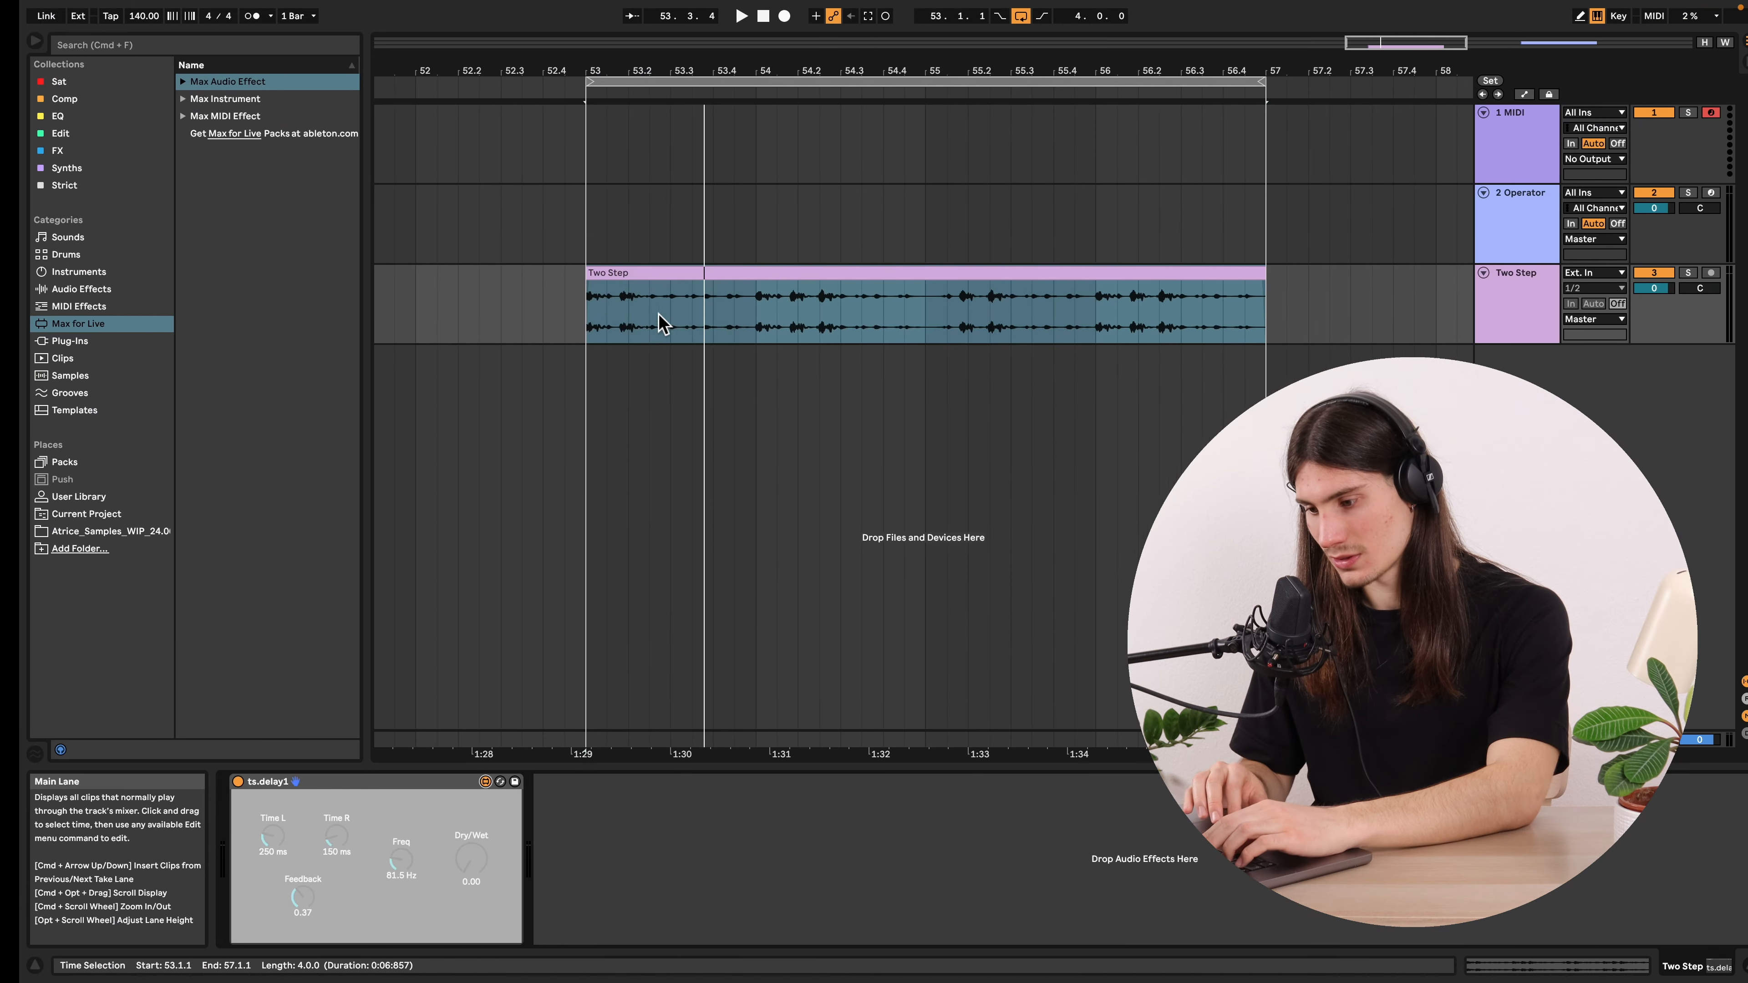
pyautogui.hotkey('ctrl', 'Left')
pyautogui.click(489, 181)
pyautogui.keyDown('shift'); pyautogui.click(405, 191); pyautogui.keyUp('shift')
pyautogui.keyDown('shift'); pyautogui.click(365, 147); pyautogui.keyUp('shift')
pyautogui.keyDown('shift'); pyautogui.click(319, 201); pyautogui.keyUp('shift')
pyautogui.keyDown('shift'); pyautogui.click(292, 161); pyautogui.keyUp('shift')
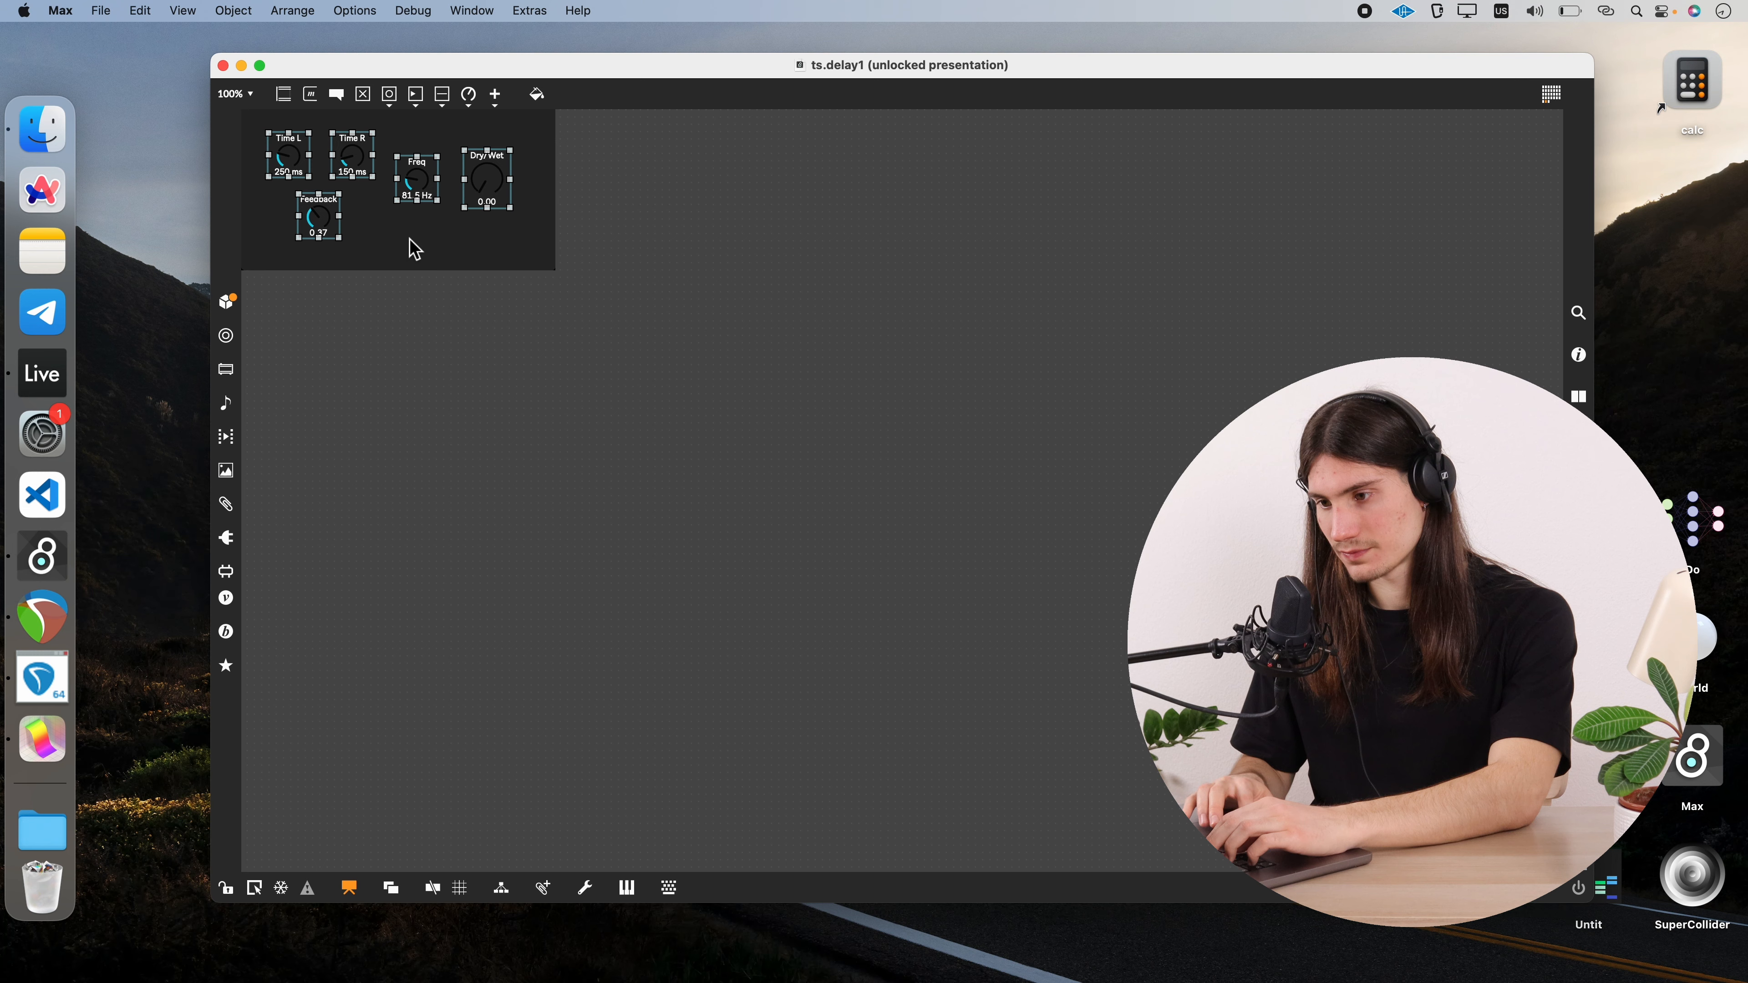
pyautogui.hotkey('ctrl', 'Right')
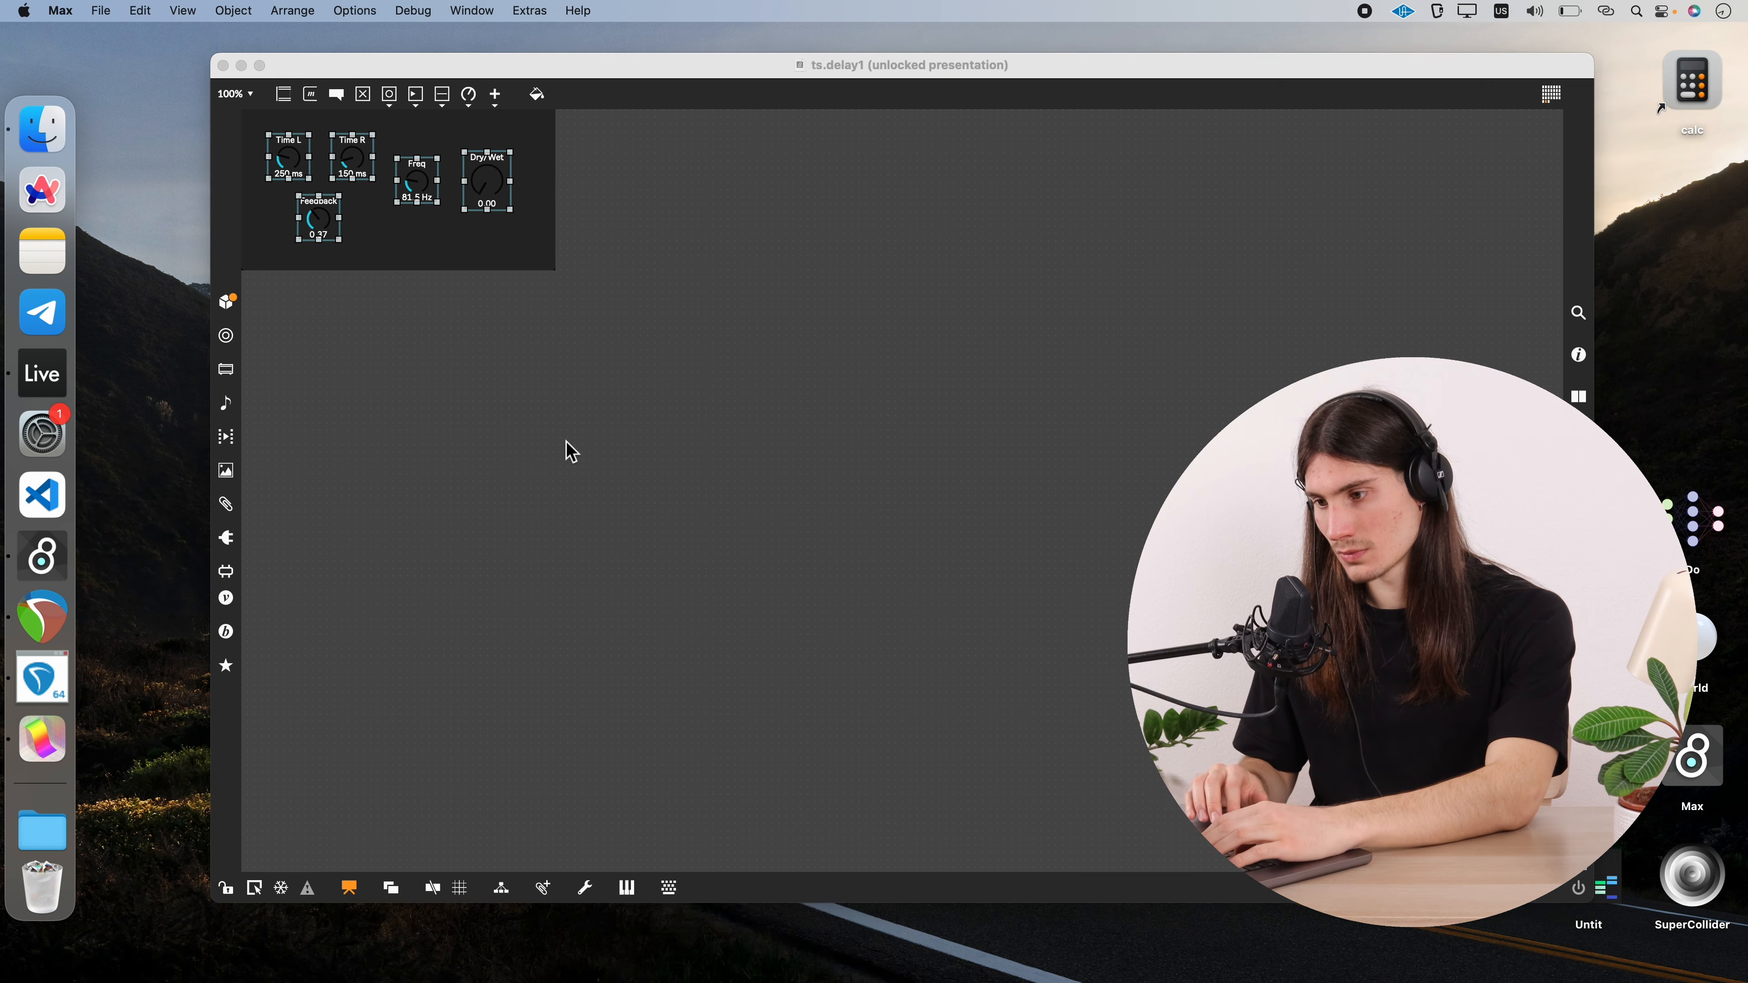
pyautogui.hotkey('ctrl', 'Left')
# Shift the Dry/Wet and Freq dials slightly to adjust their spacing on the panel
pyautogui.click(494, 198)
pyautogui.moveTo(494, 198); pyautogui.dragTo(486, 189)
pyautogui.moveTo(417, 182); pyautogui.dragTo(422, 187)
# Try the Panel display style on the Freq dial and set it to Tiny instead
pyautogui.press('super+i')
pyautogui.click(1404, 211)
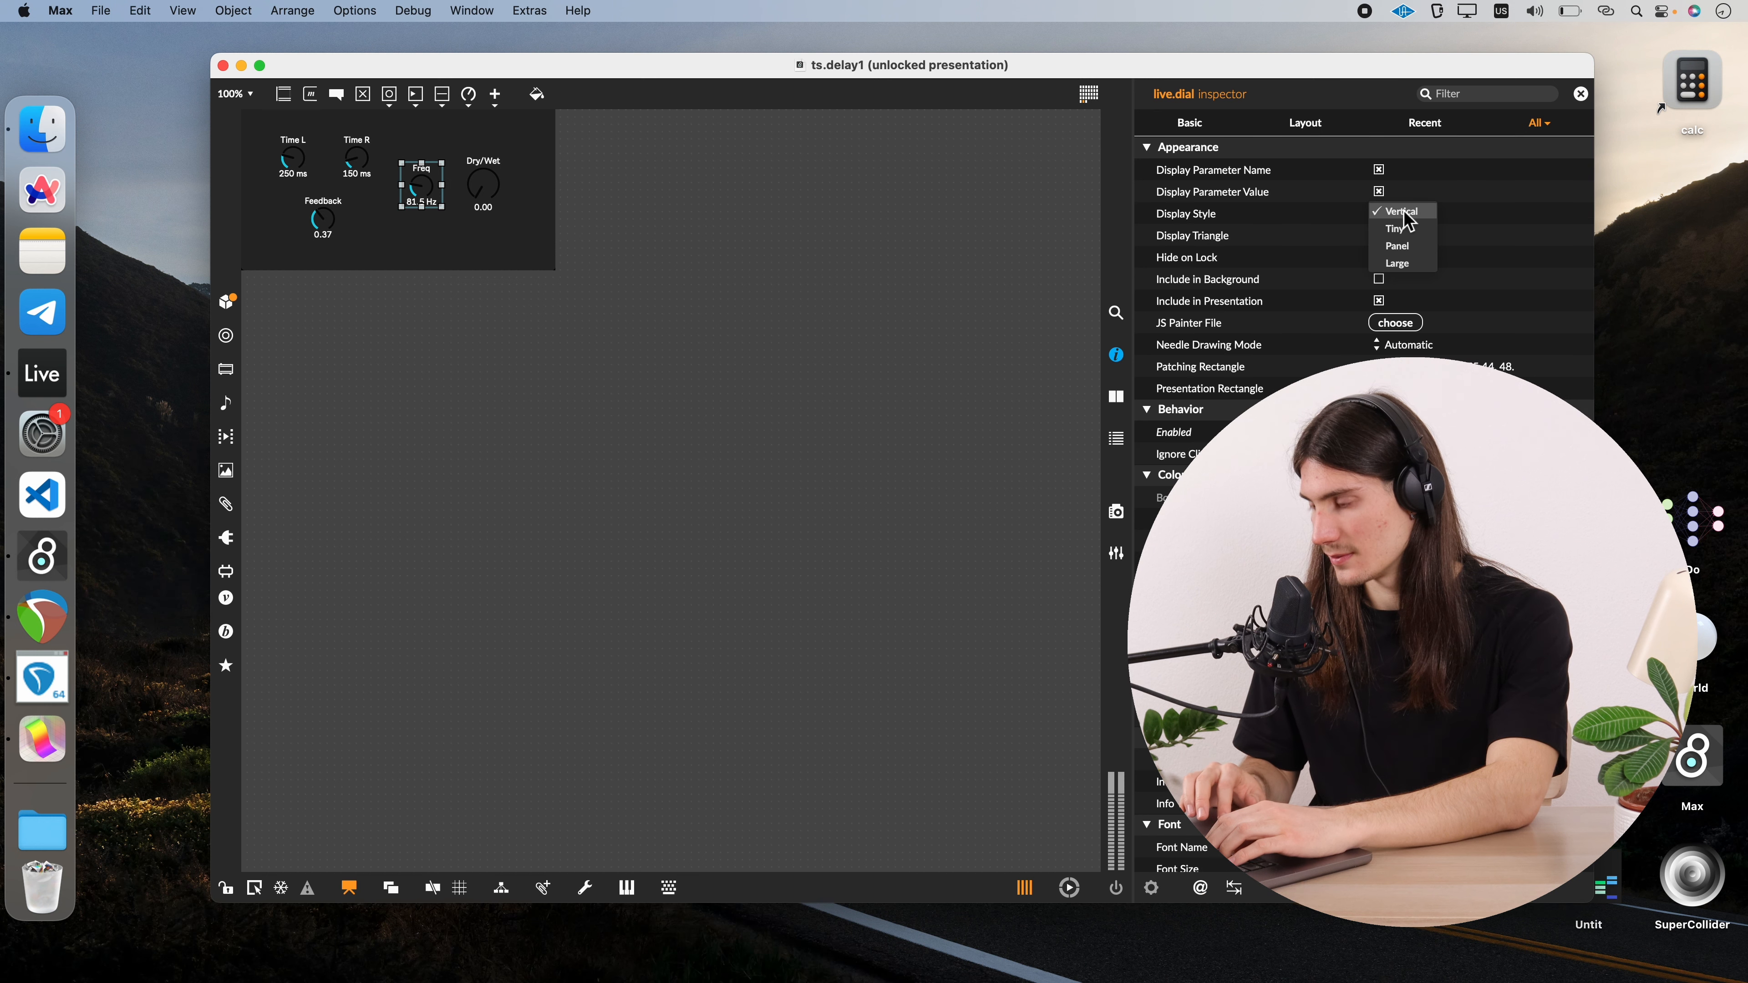
pyautogui.click(1404, 247)
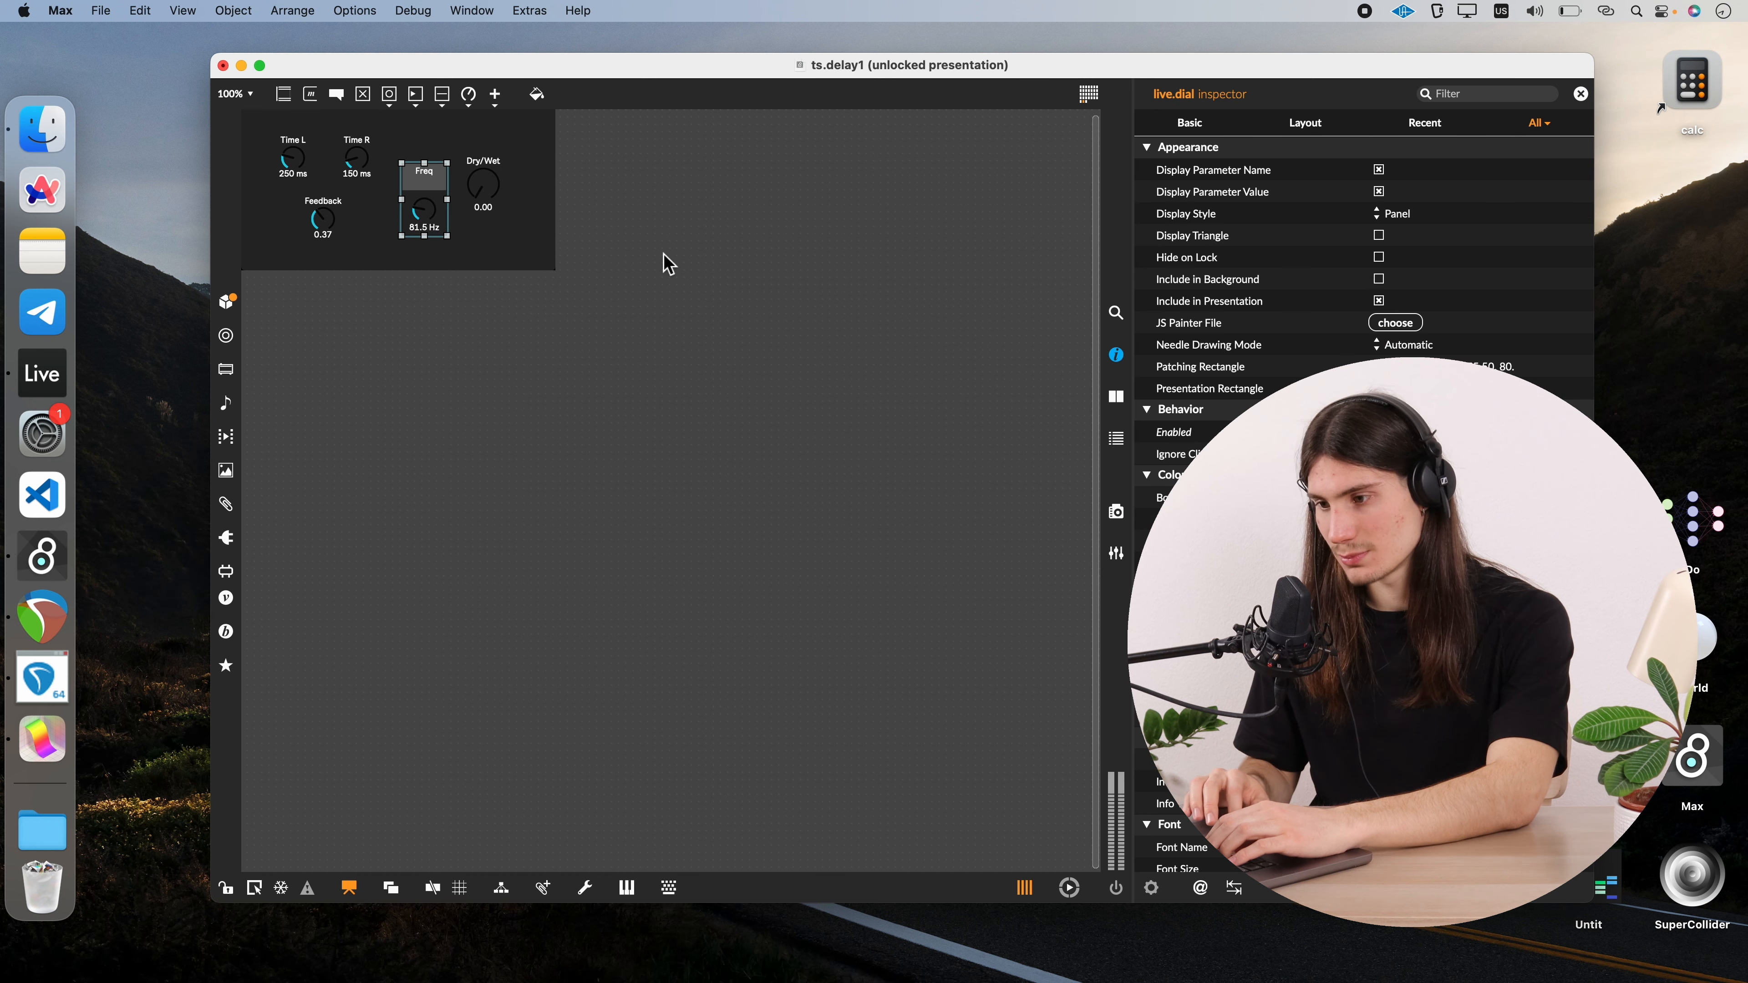
pyautogui.click(1398, 213)
pyautogui.click(1397, 193)
# Place the Freq dial beside Feedback and the Dry/Wet dial beside Time R, and save and close the patch
pyautogui.moveTo(424, 179); pyautogui.dragTo(360, 210)
pyautogui.moveTo(483, 184); pyautogui.dragTo(419, 185)
pyautogui.press('super+s')
pyautogui.press('super+w')
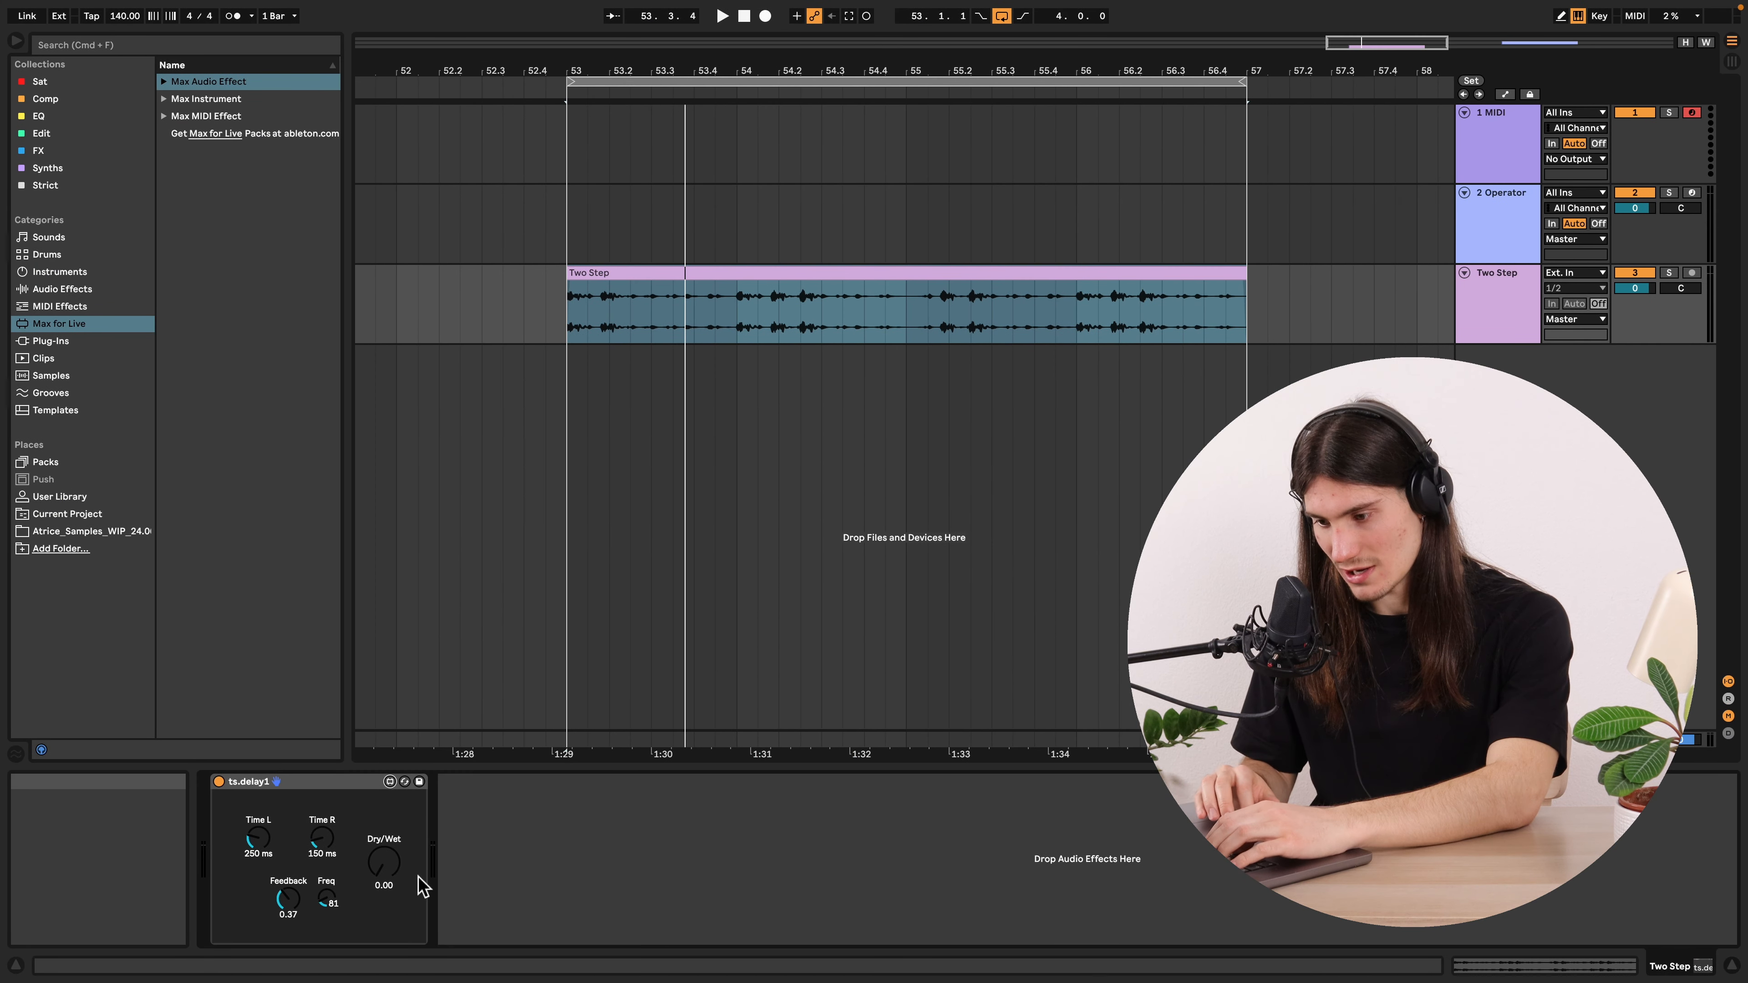